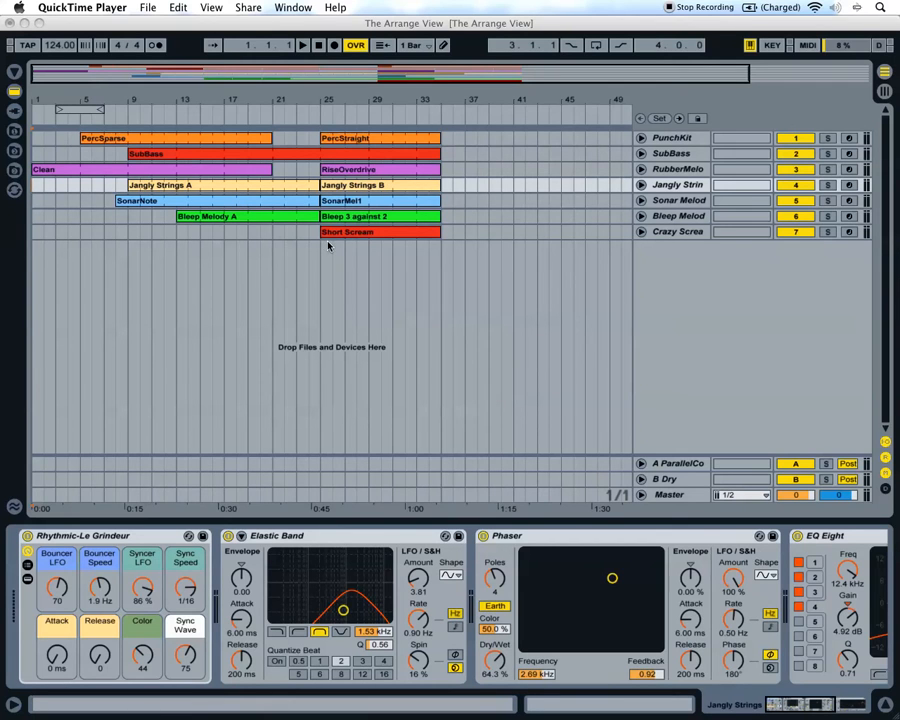
Step: Unfold the Crazy Scream track and display its panning, A-ParallelCompress send and B-Dry send envelopes in turn
click(368, 218)
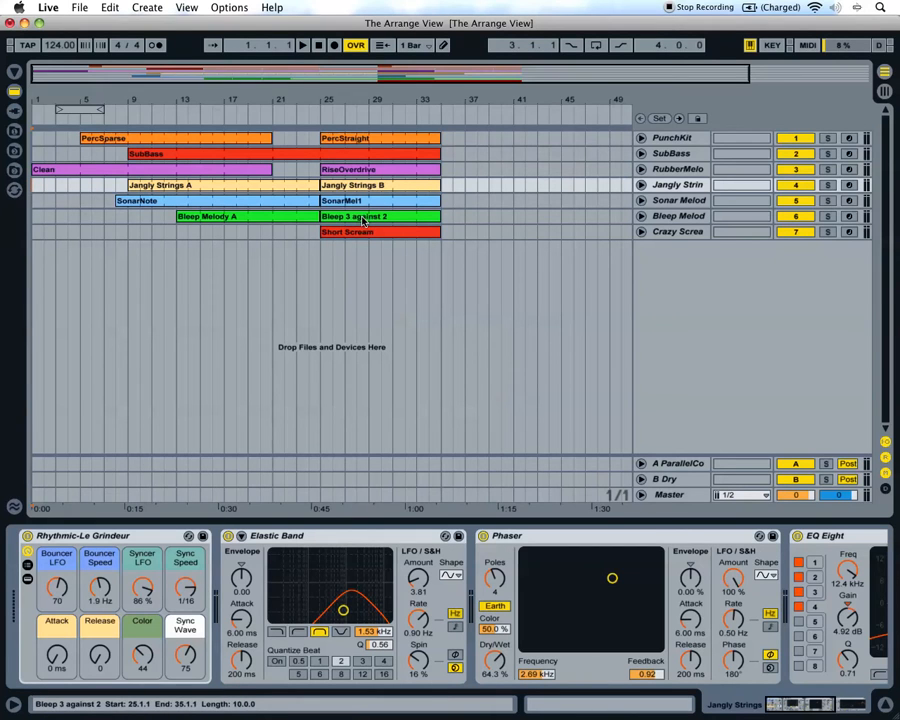
click(657, 234)
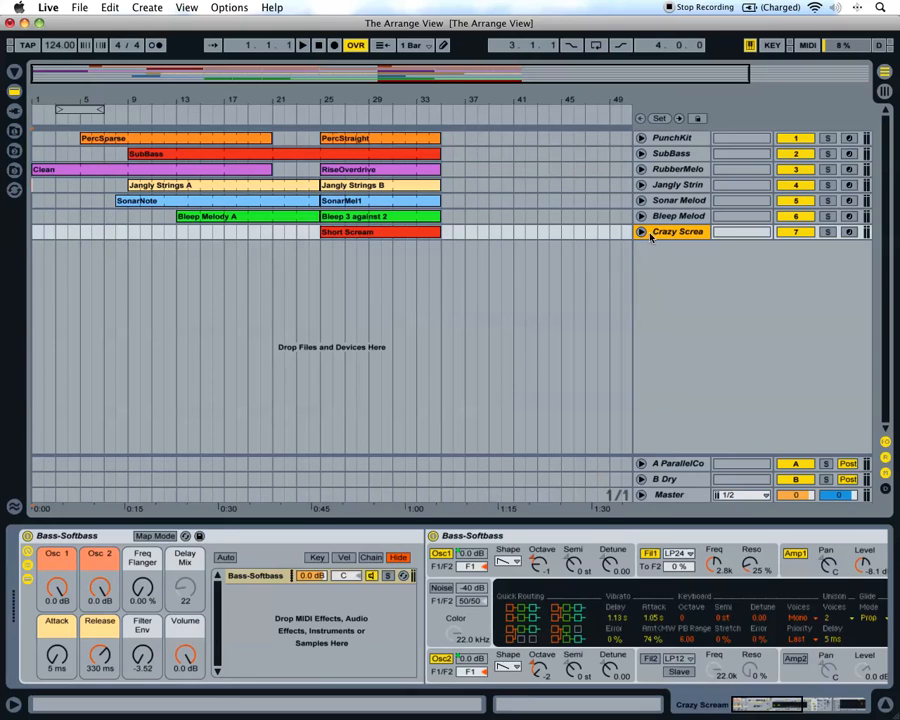
click(641, 232)
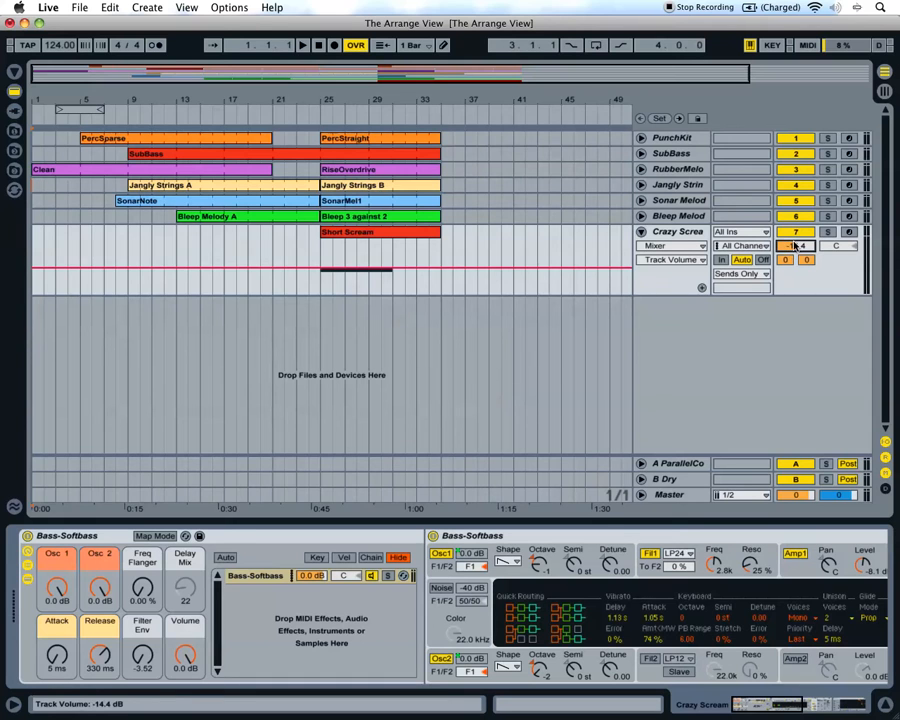
click(836, 246)
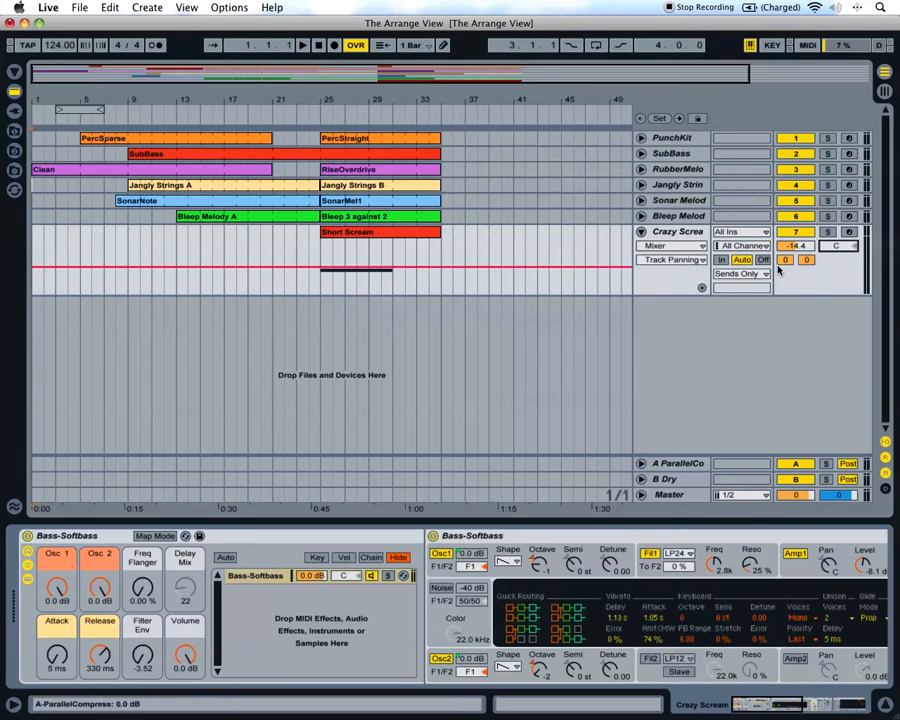
click(785, 260)
click(804, 260)
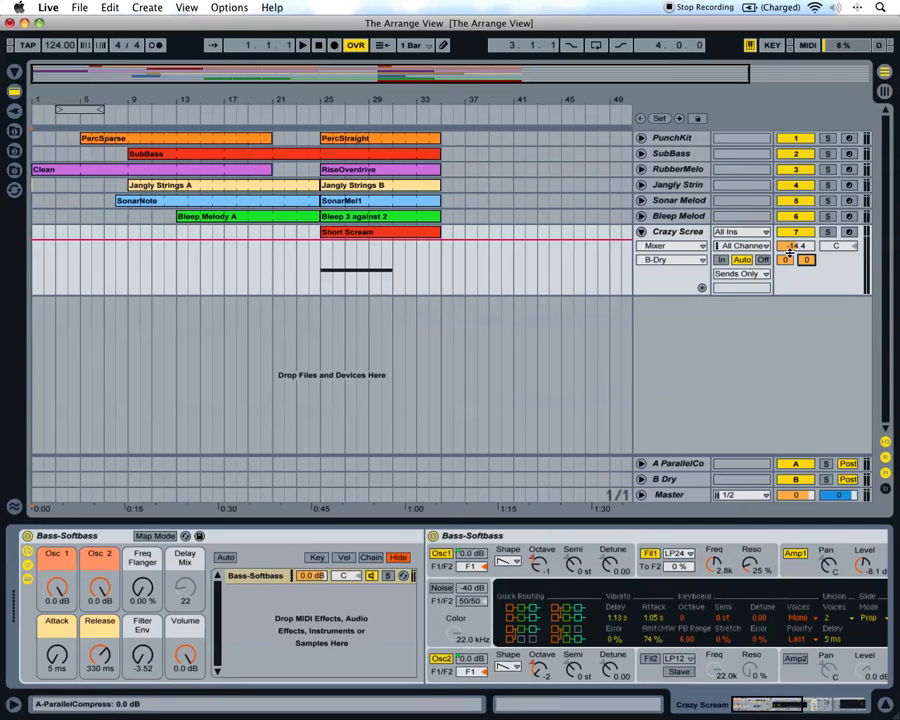
Step: Try the solo and arm controls of the Crazy Scream track and turn solo off again
click(827, 233)
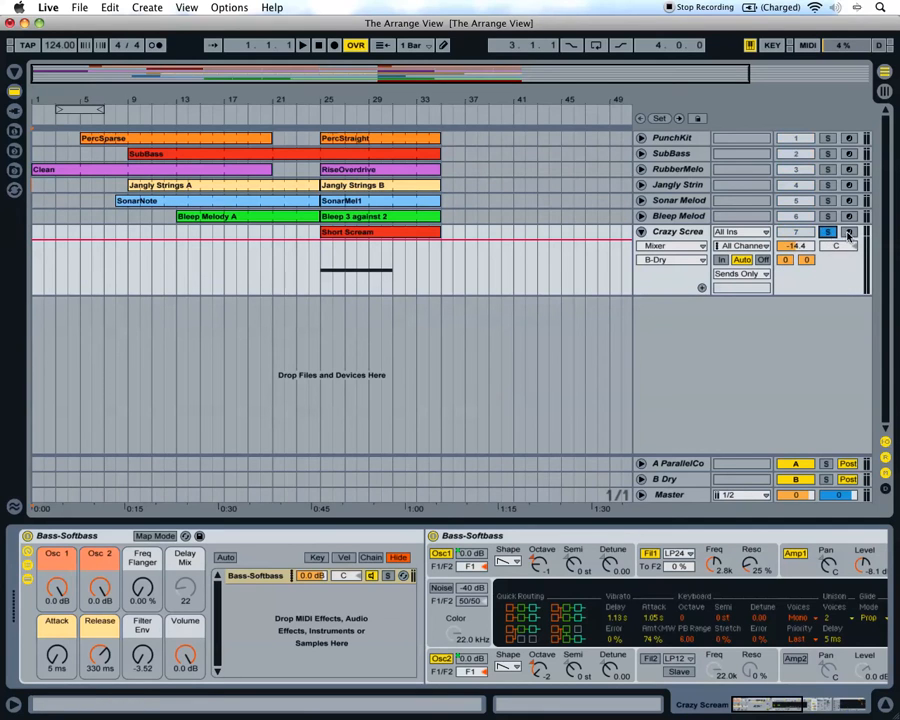
click(848, 233)
click(828, 233)
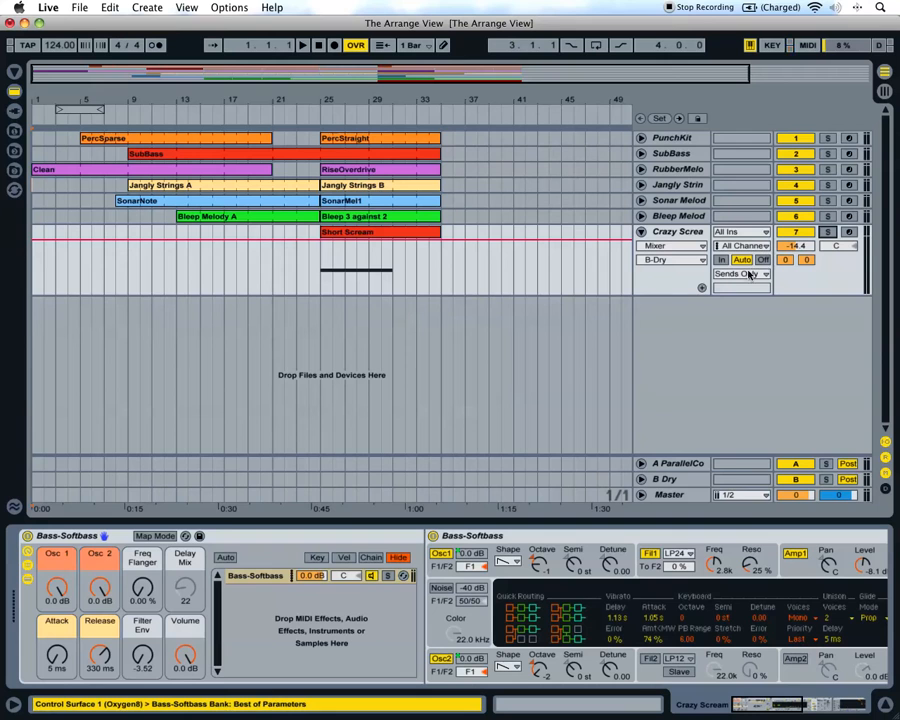
click(668, 232)
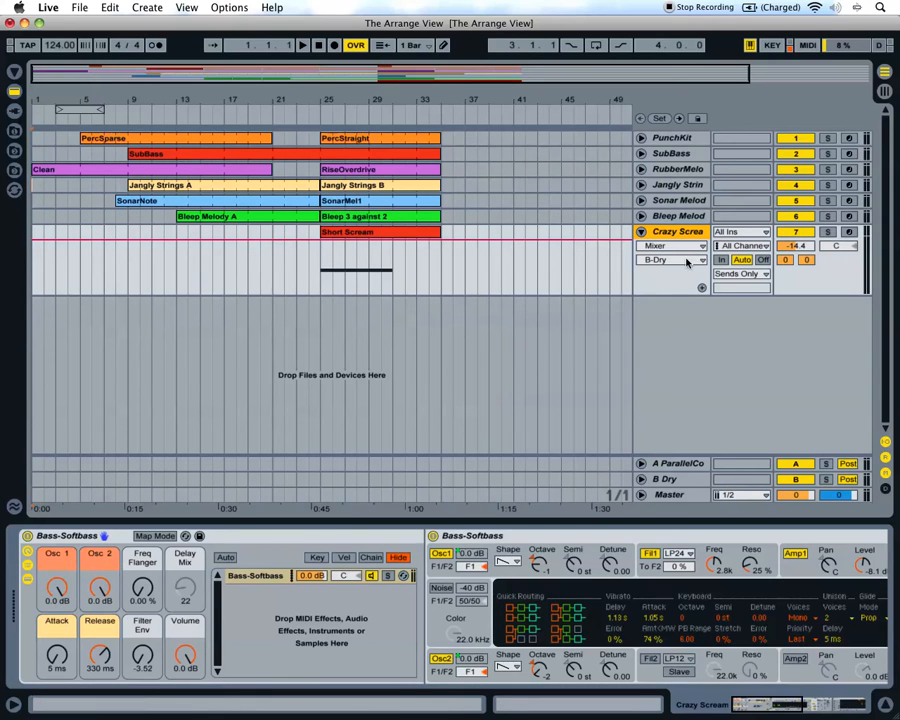
Step: Unfold the Master track and play the arrangement from bar 27 to audition its EQ Three low-gain automation
click(660, 496)
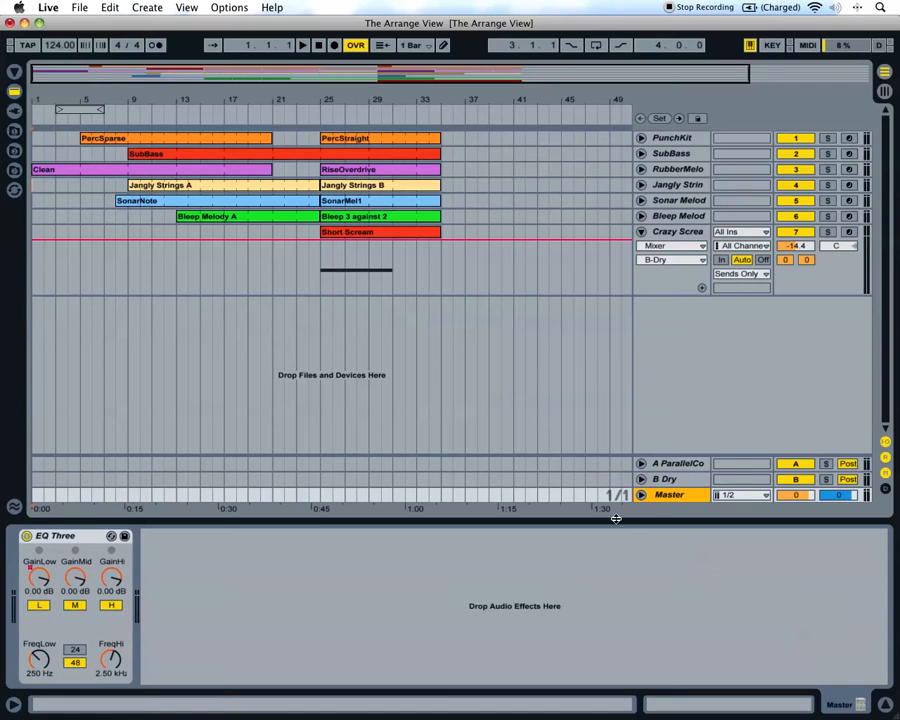
click(641, 495)
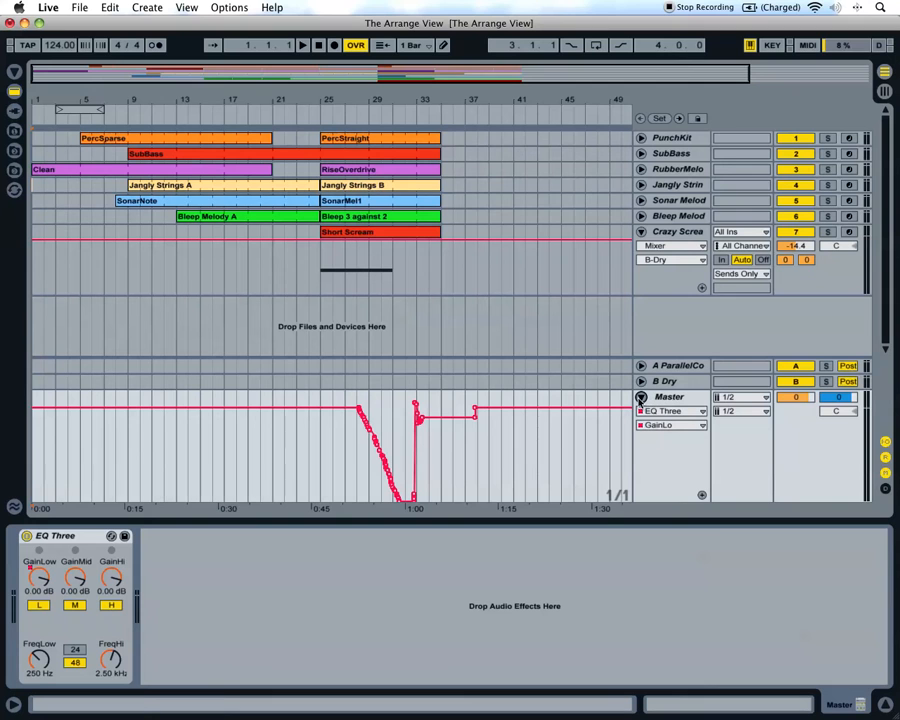
click(351, 426)
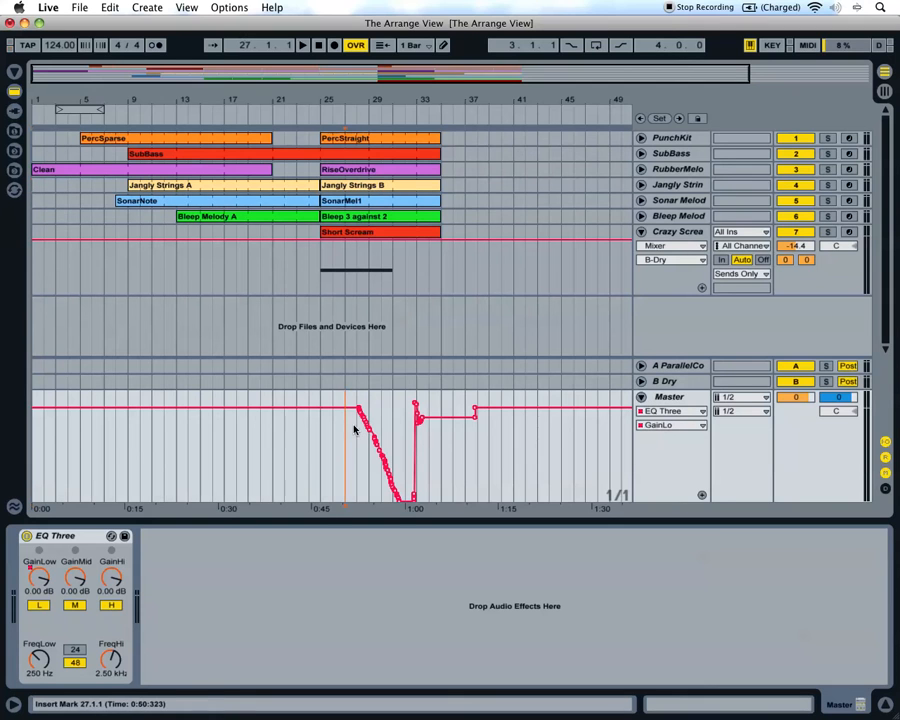
key(space)
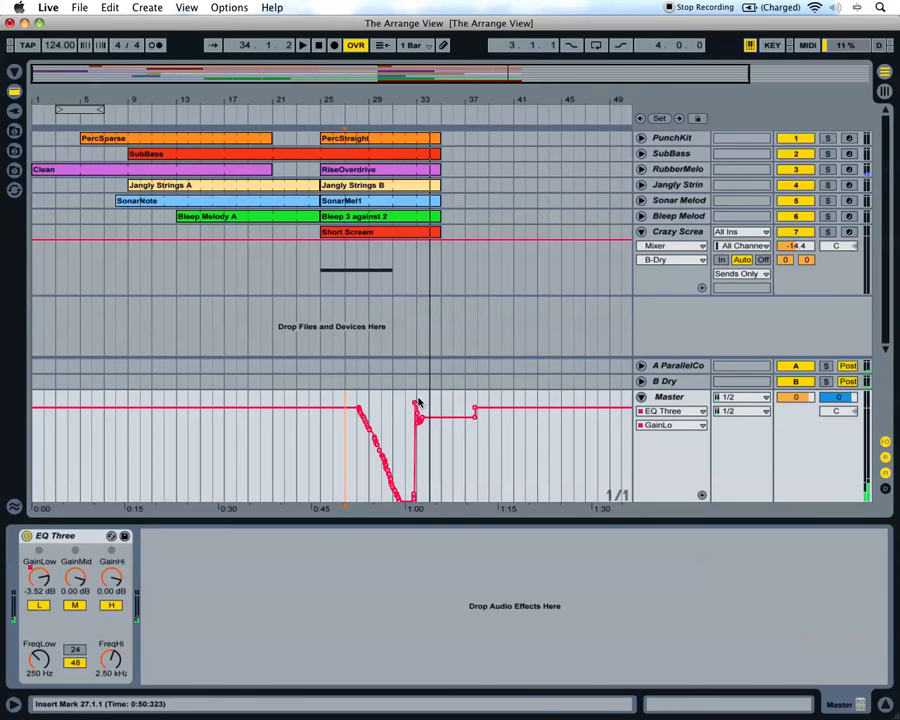
click(415, 316)
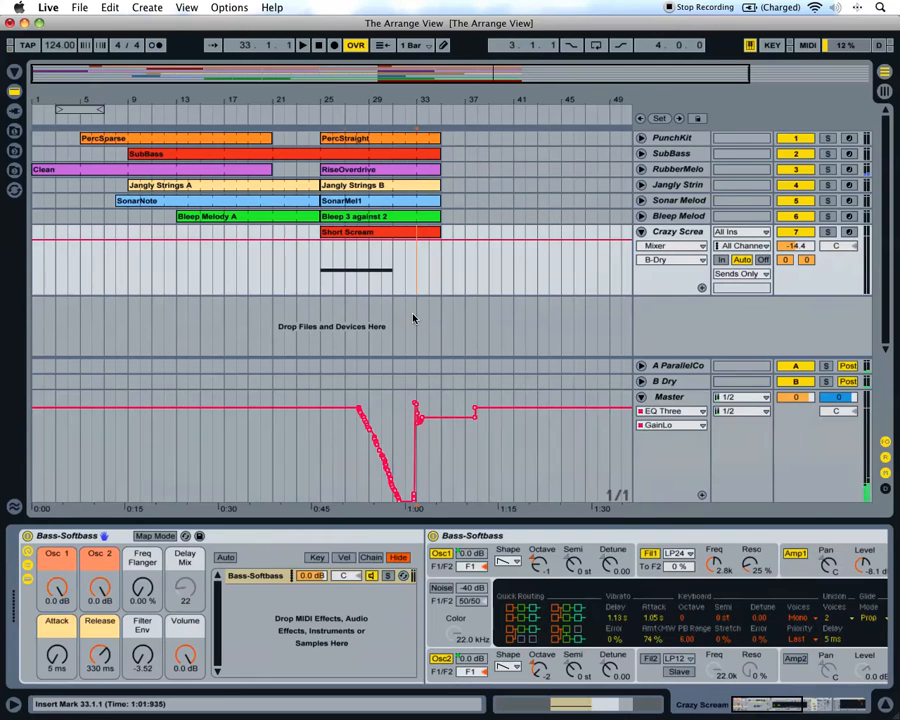
Step: Show the automation of the Master track's EQ Three GainLow and place the insert mark at bar 30
click(668, 400)
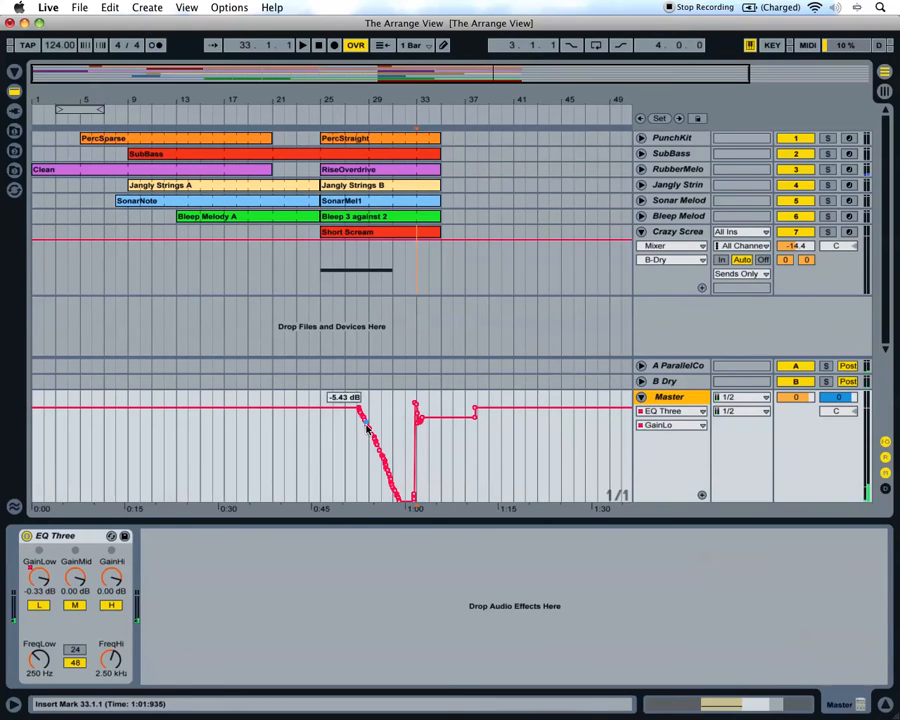
right_click(40, 578)
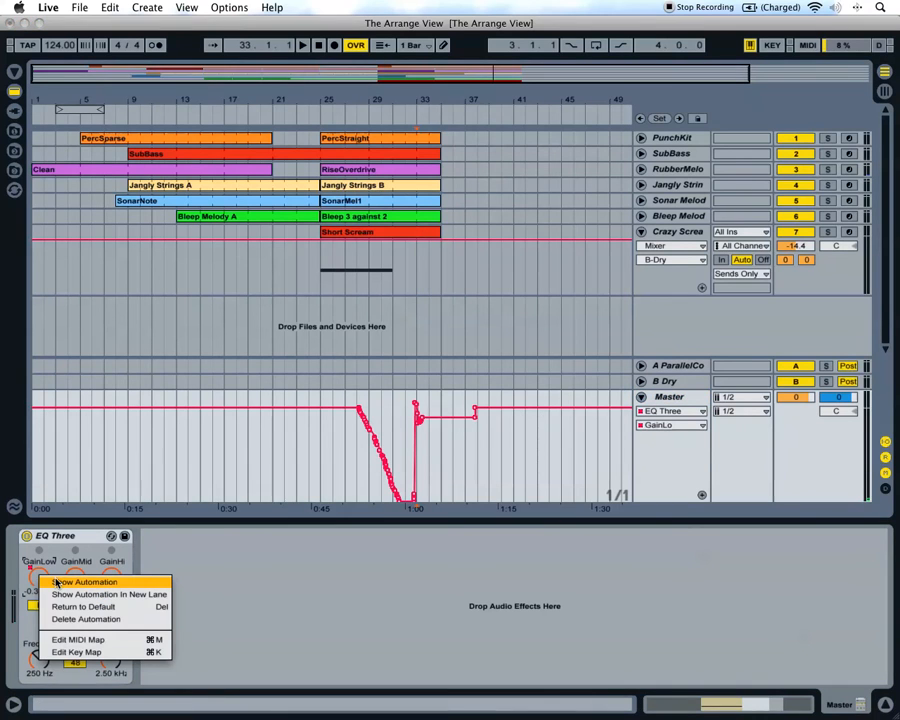
click(56, 581)
click(378, 421)
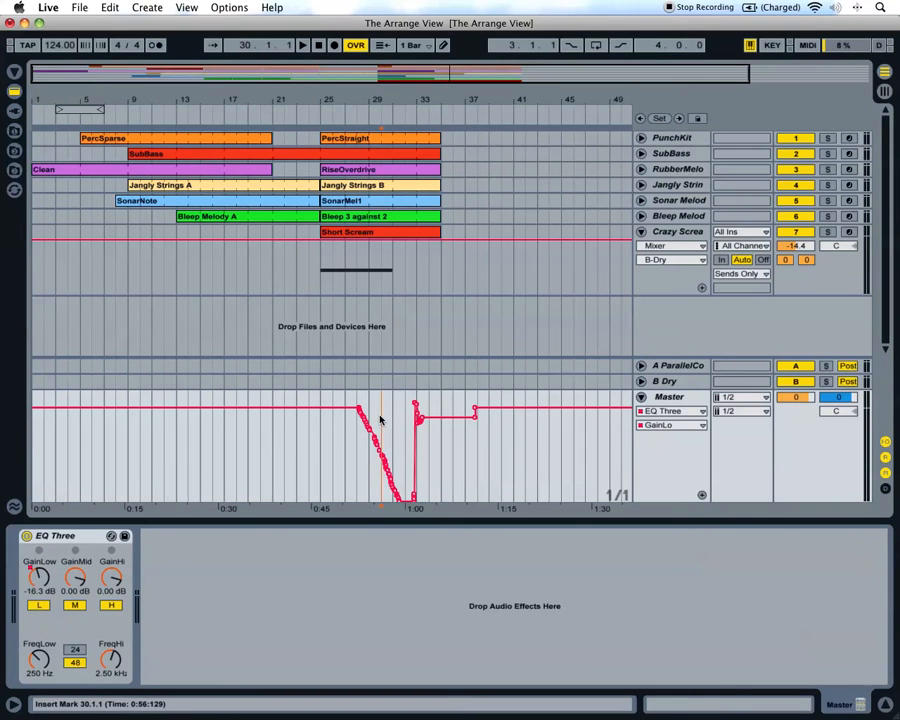
Step: Select the Bleep Melody track in the Session View and return to the Arrangement View
key(Tab)
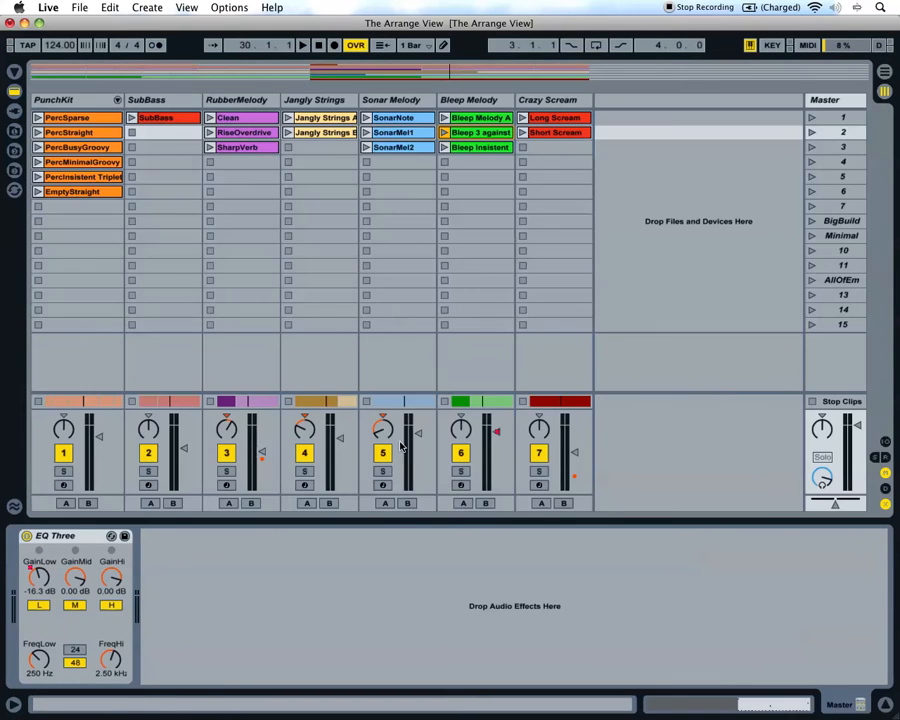
click(464, 103)
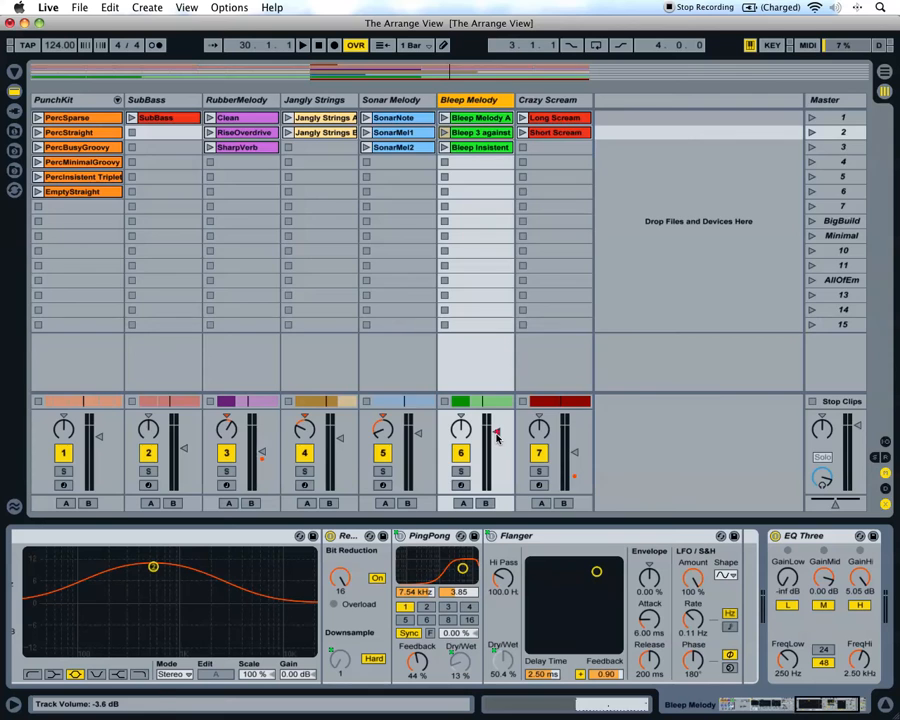
key(Tab)
key(Tab)
key(Tab)
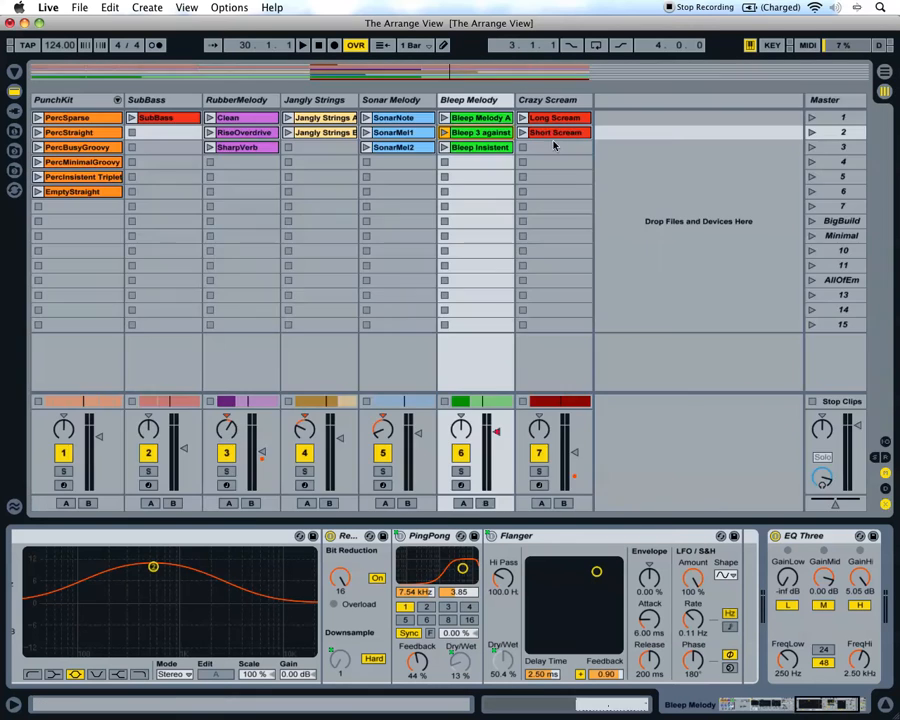
Step: Unfold the Bleep Melody track and play from bar 13 to audition its Track Volume automation
click(642, 217)
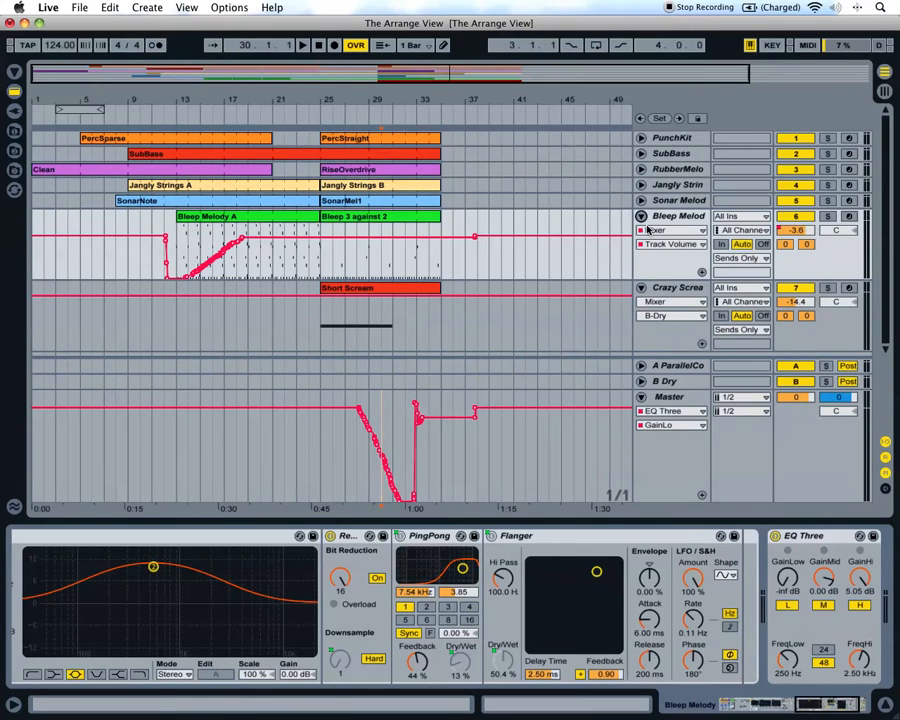
click(665, 231)
click(665, 231)
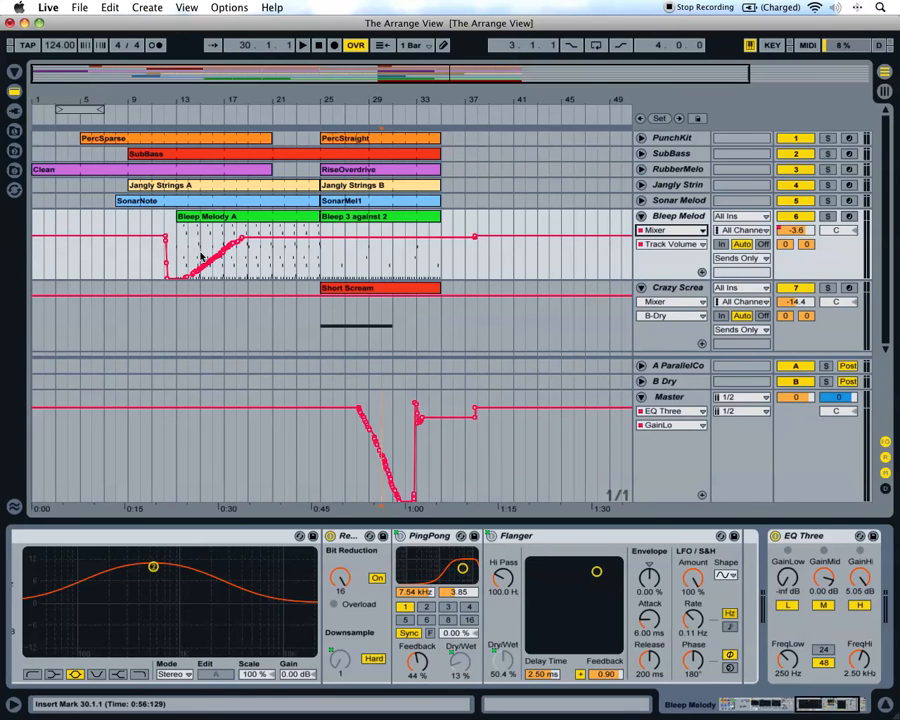
click(182, 258)
key(space)
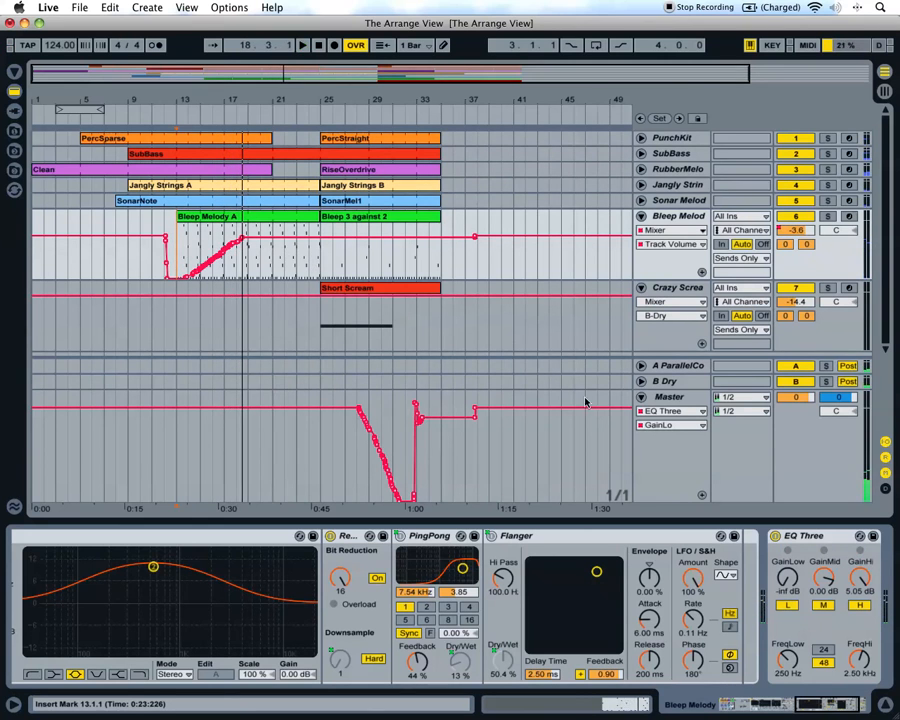
Step: Draw a stepped GainLow decline on the Master track from bar 25 to its minimum, returning to near 0 dB at bar 33
click(675, 398)
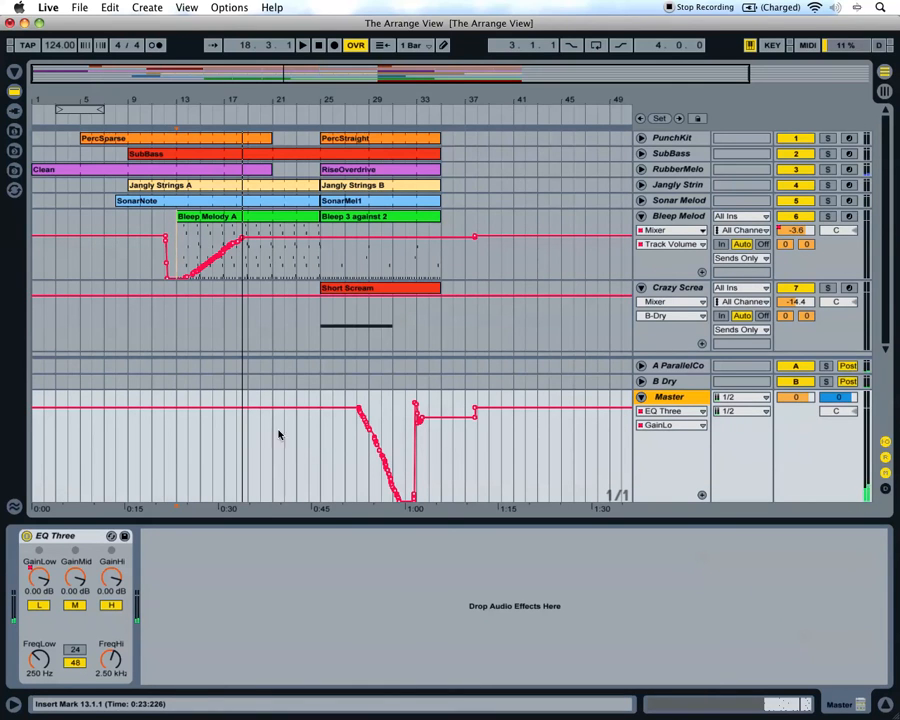
drag(372, 90, 378, 390)
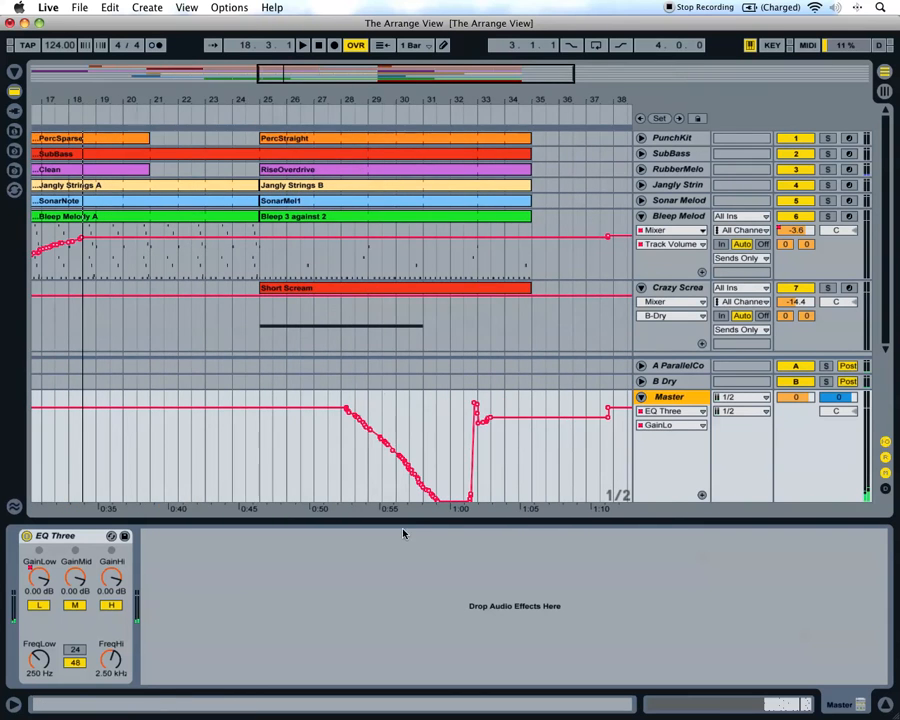
scroll(384, 458, right, 5)
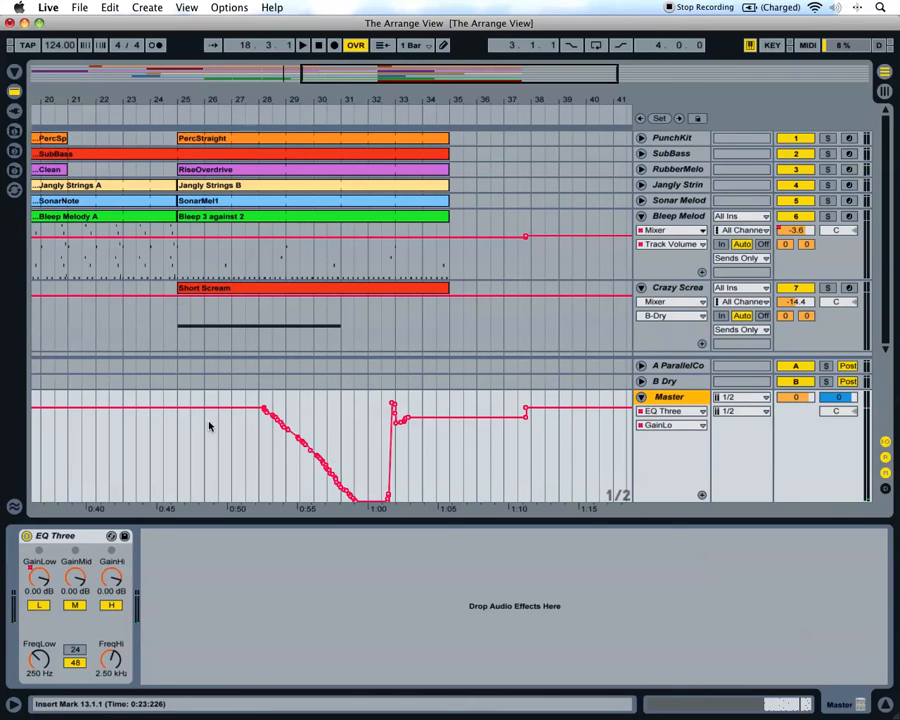
click(445, 45)
mouse_move(195, 410)
mouse_down()
mouse_move(320, 480)
mouse_move(390, 499)
mouse_move(404, 404)
mouse_move(512, 406)
mouse_up()
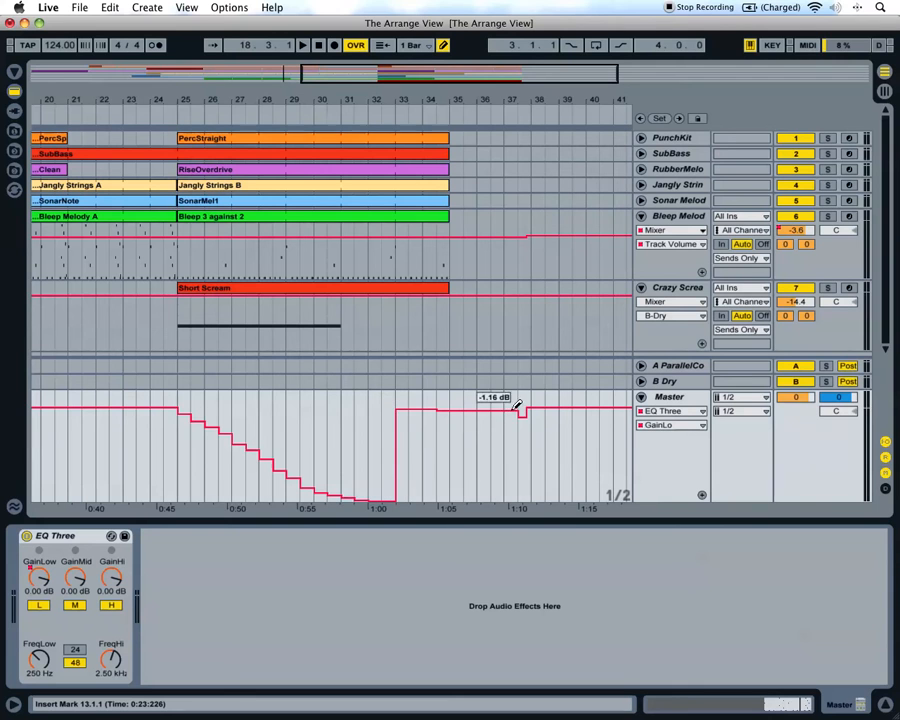
Step: Turn off Draw Mode and audition the stepped GainLow automation from 25.3.1 and again from 31.3.1
key(super+b)
click(191, 409)
key(space)
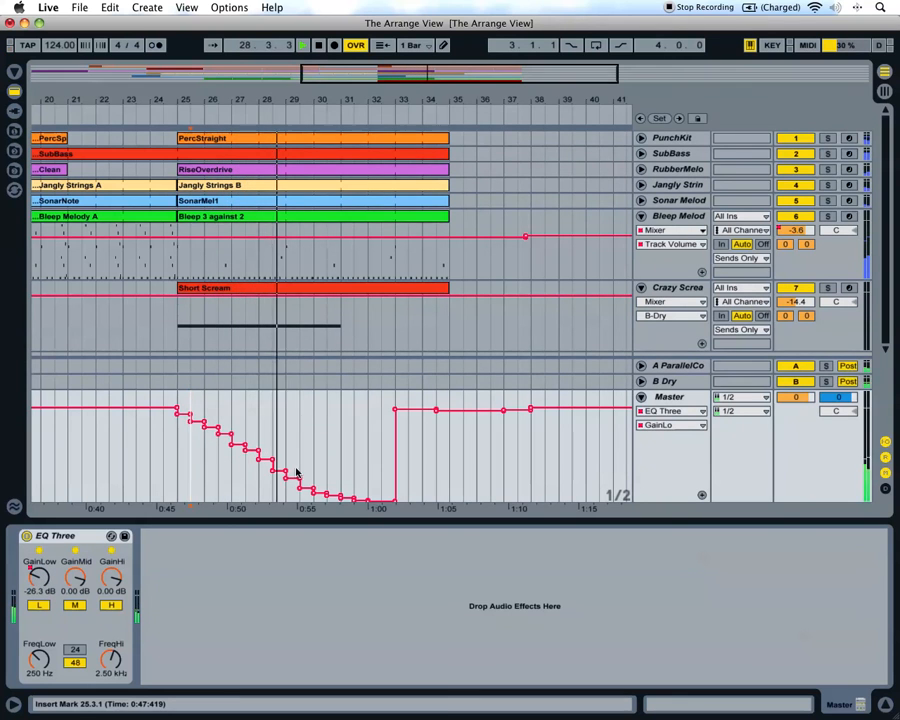
click(352, 484)
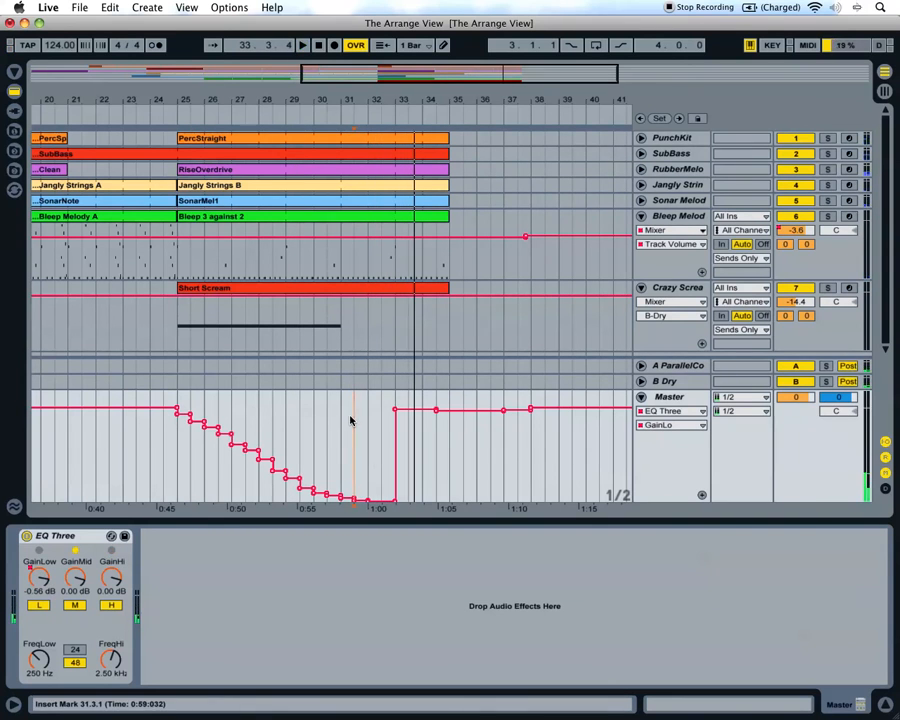
Step: Lower the Master GainLow breakpoint at about bar 37 to the minimum, forming a straight ramp down from mid-bar 34
click(471, 412)
drag(471, 414, 503, 501)
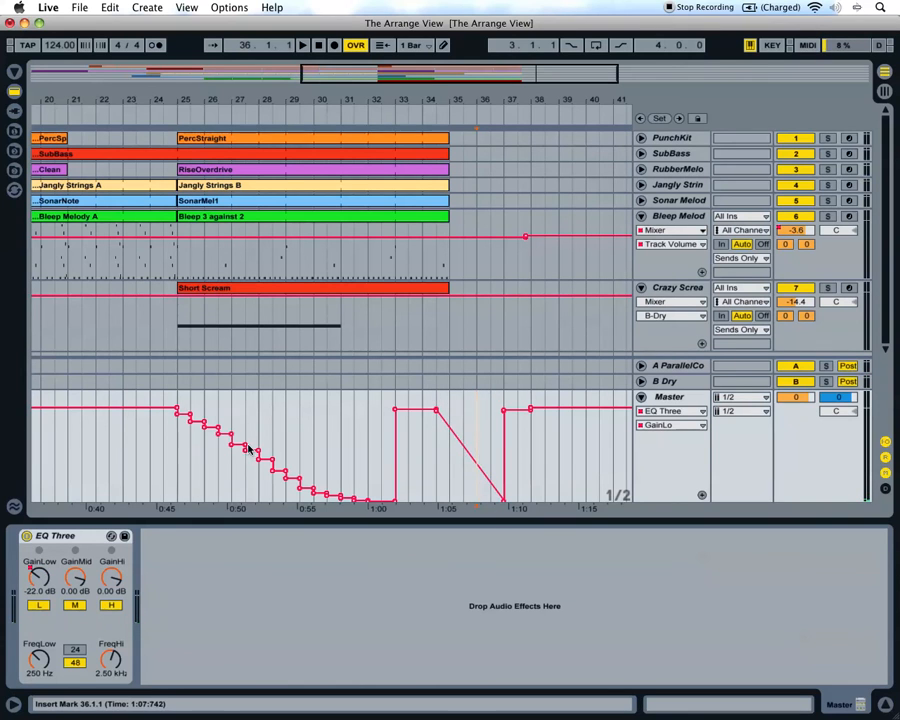
mouse_move(503, 502)
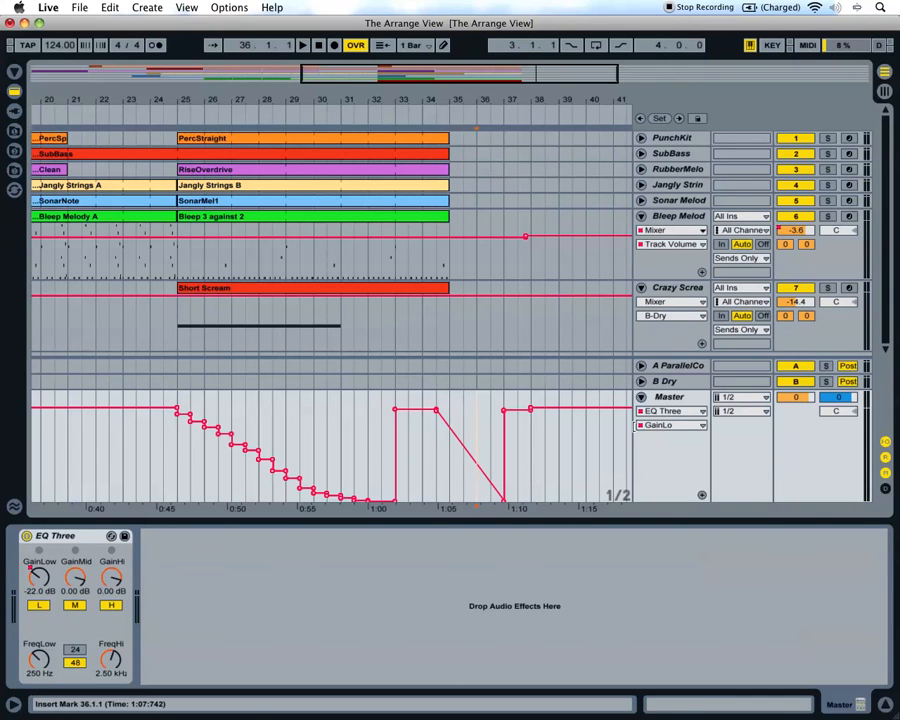
Step: Show the Master track's EQ Three GainLow automation and slightly redraw its level at bar 33 in Draw Mode
click(671, 398)
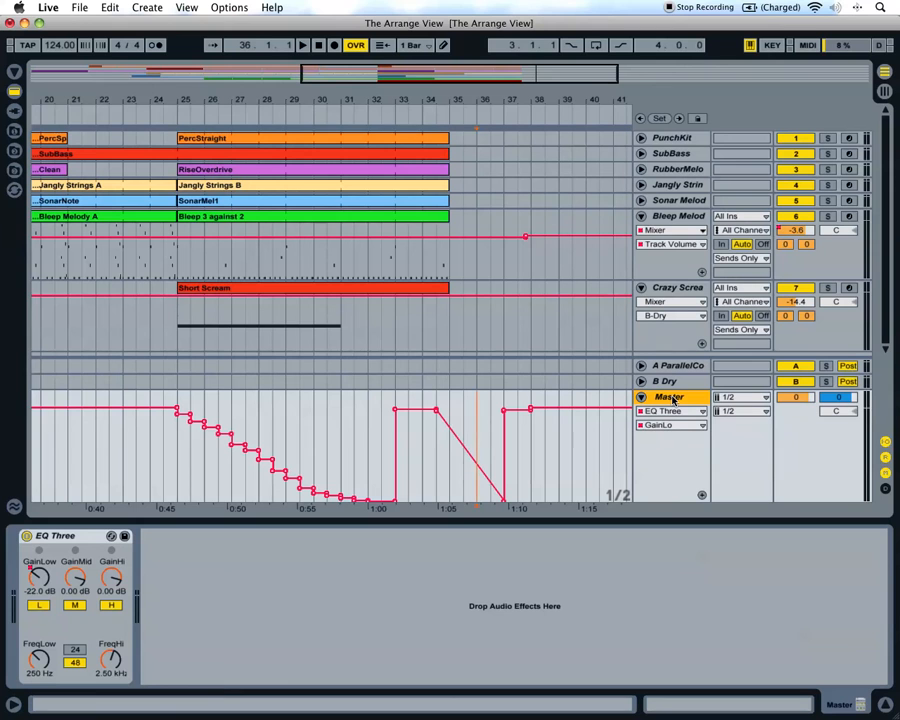
right_click(42, 578)
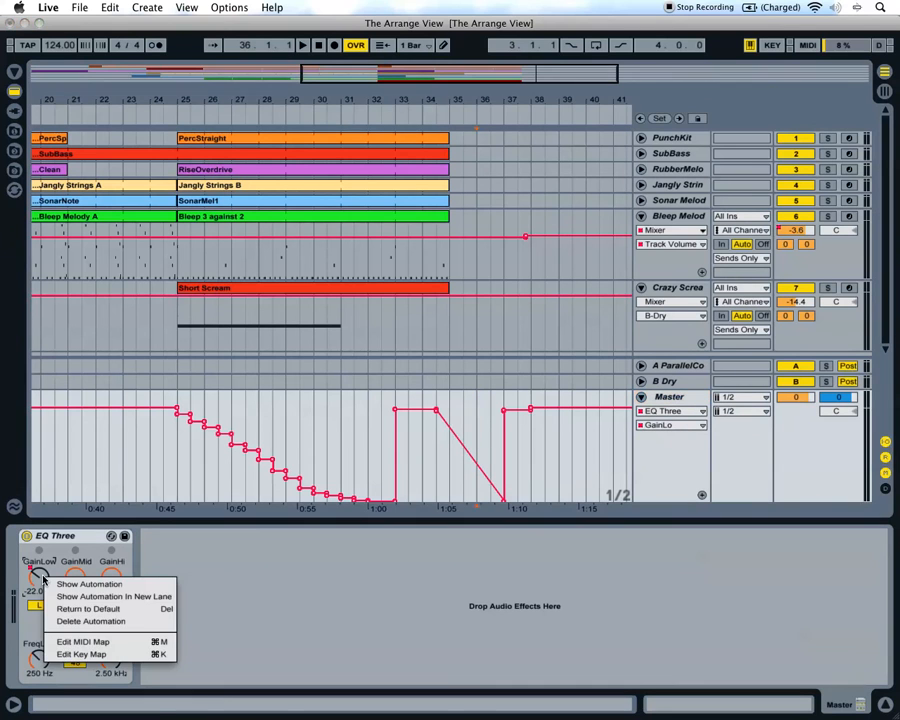
click(68, 584)
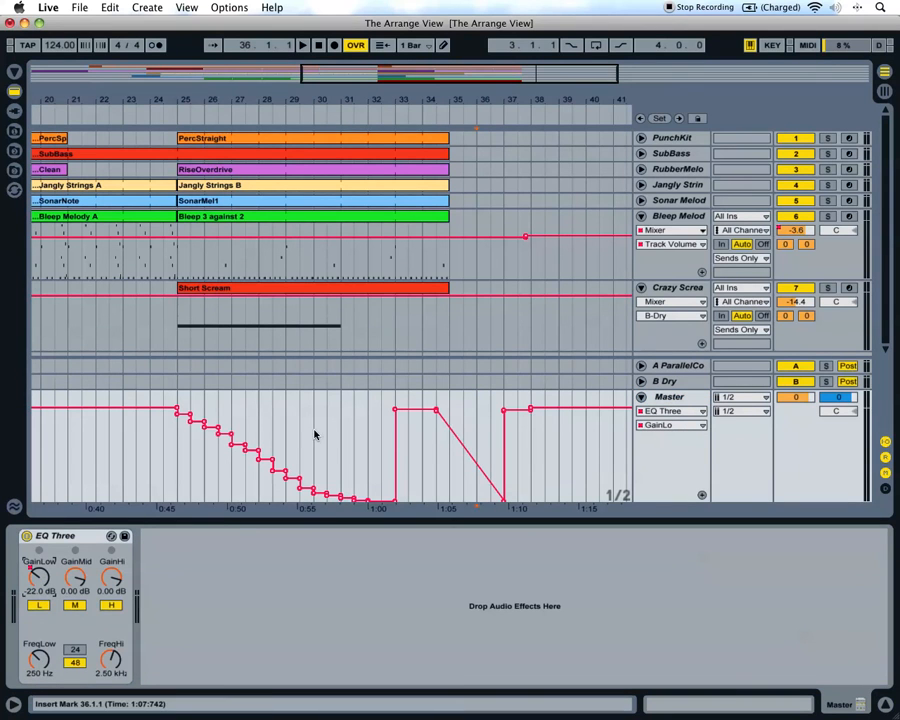
key(super+b)
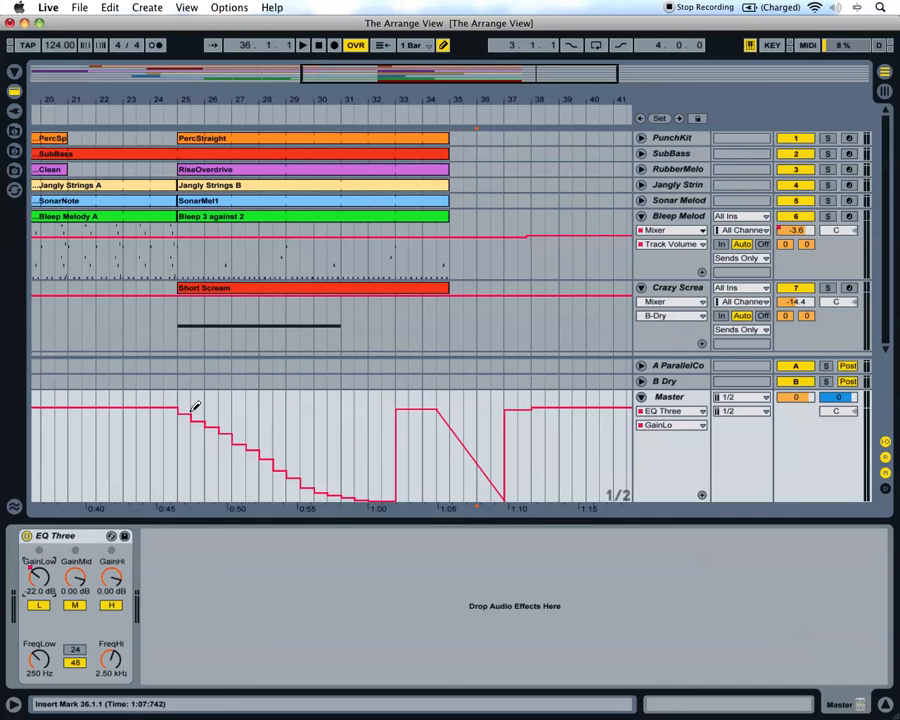
mouse_move(403, 415)
mouse_down()
mouse_move(403, 475)
mouse_move(403, 418)
mouse_up()
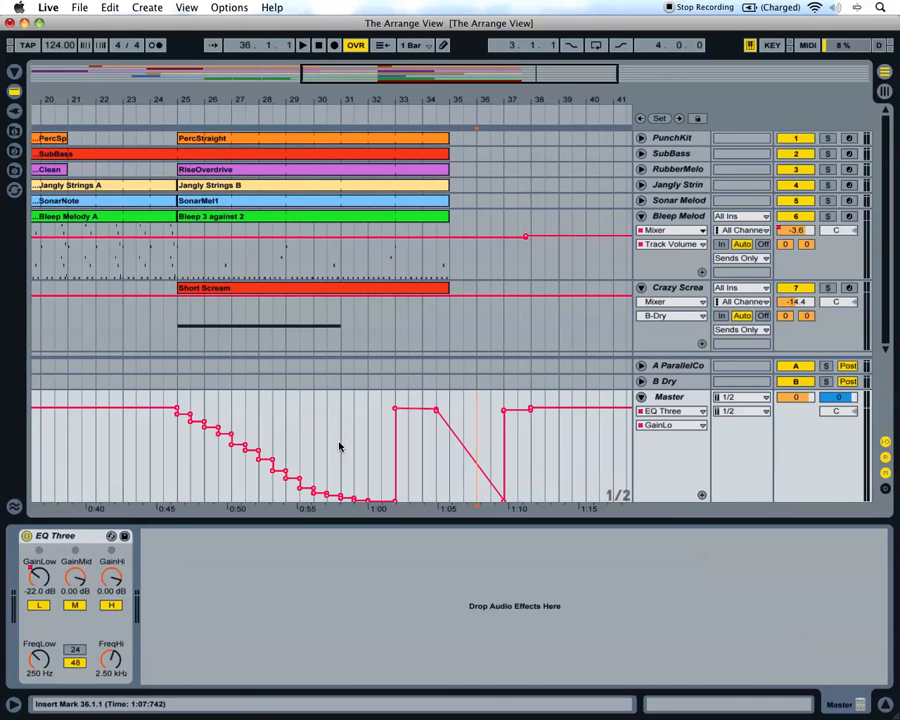
Step: Show the Master track's Mixer Track Volume automation in place of its EQ Three GainLow envelope
key(super+Tab)
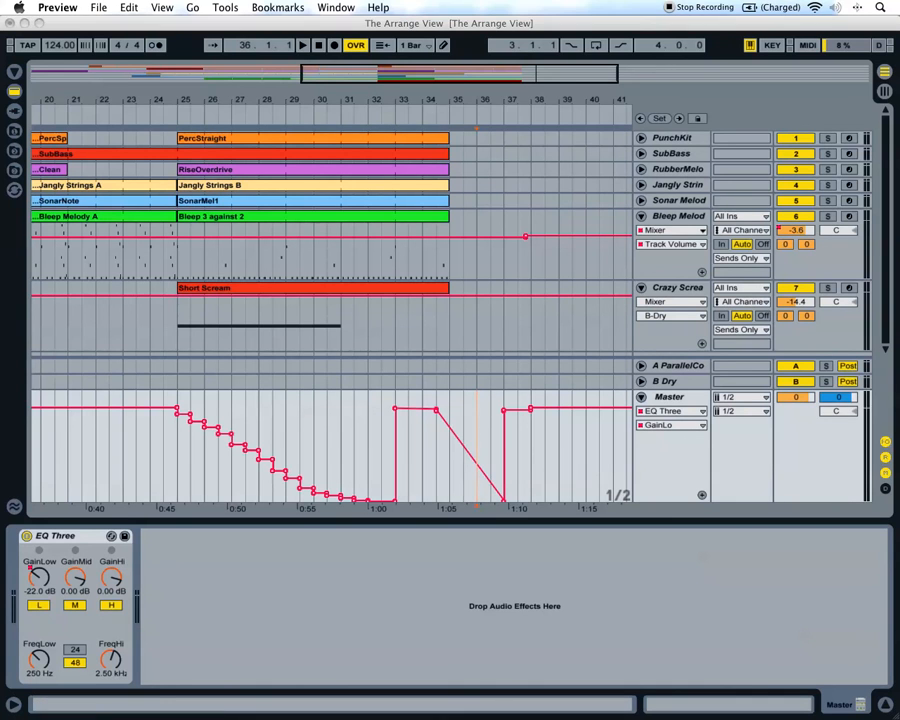
click(682, 399)
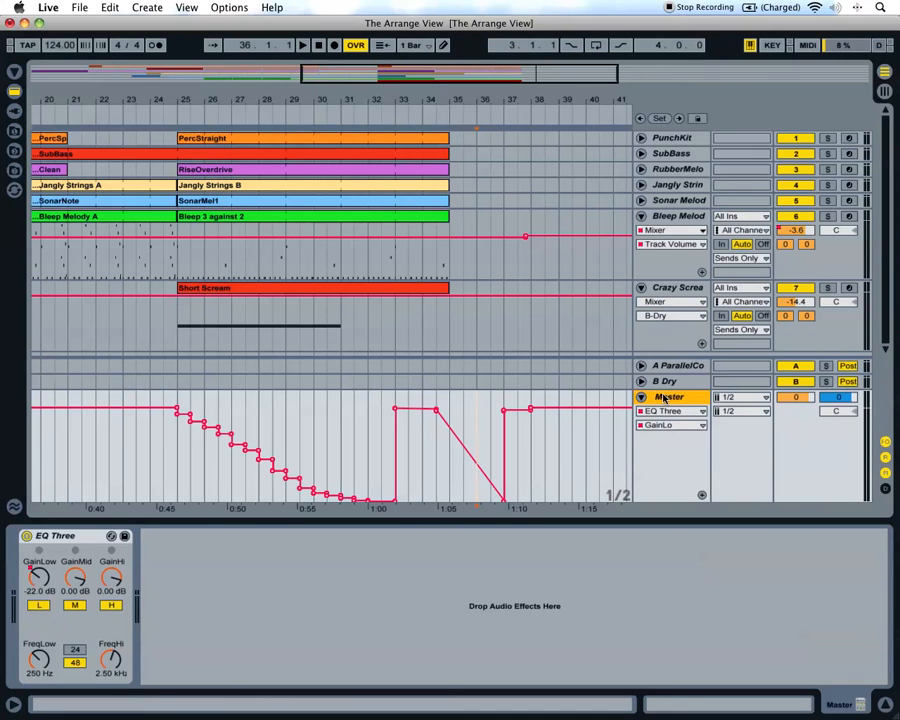
right_click(800, 402)
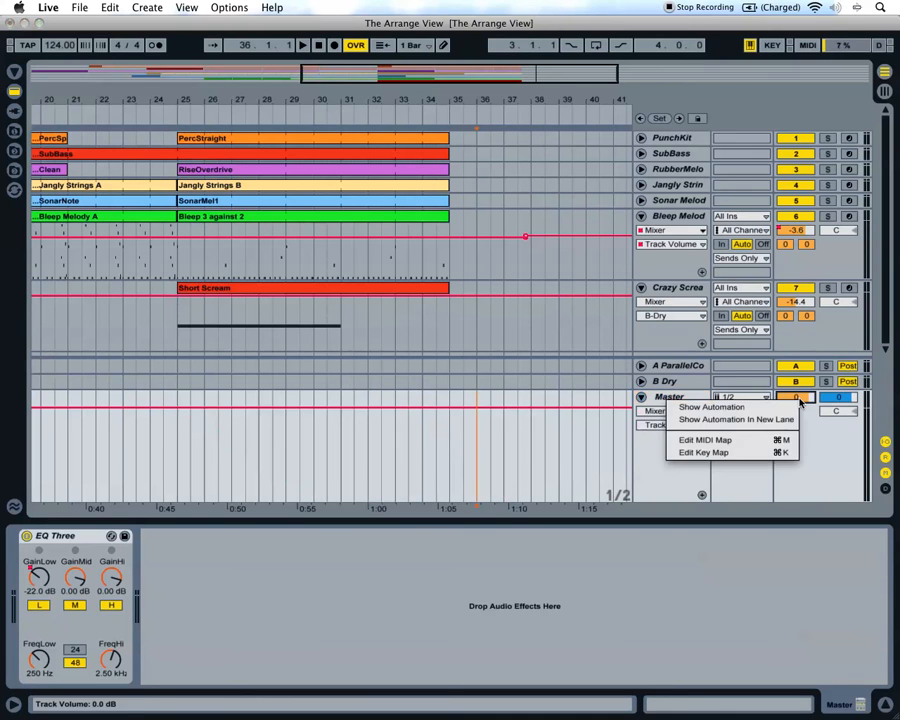
click(790, 405)
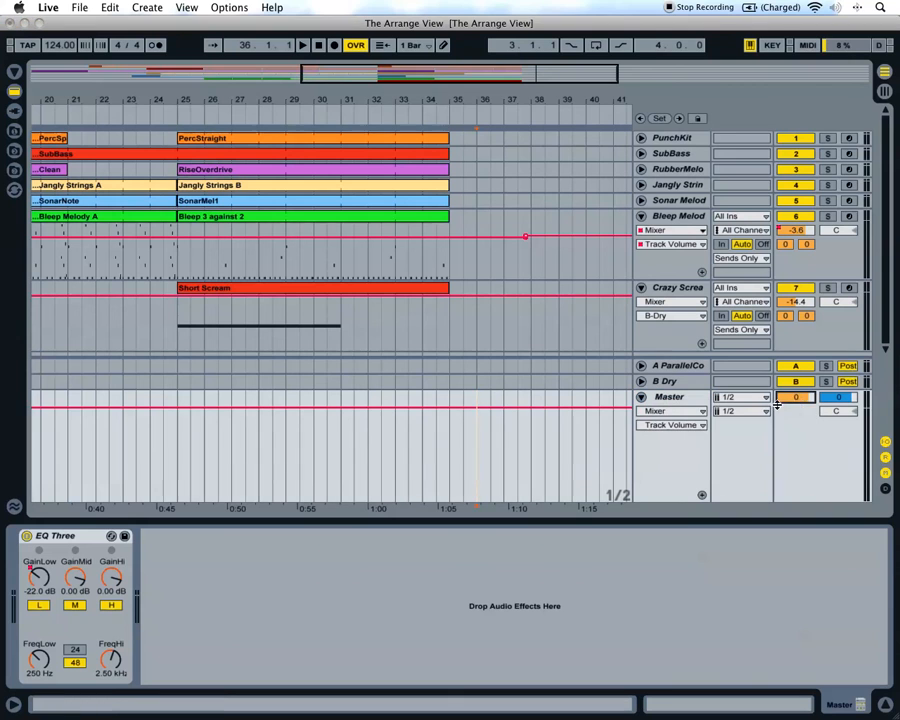
Step: Draw a Master volume fade-out from 0 dB just before bar 33 to the minimum just after bar 35, removing the ending 0 dB breakpoint
click(392, 408)
click(456, 408)
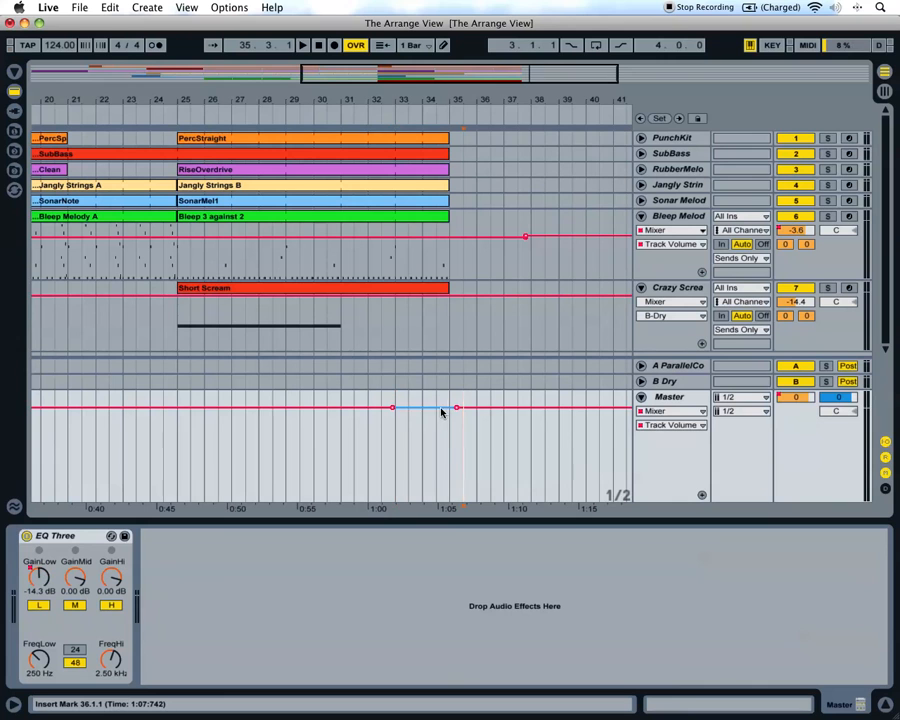
click(444, 409)
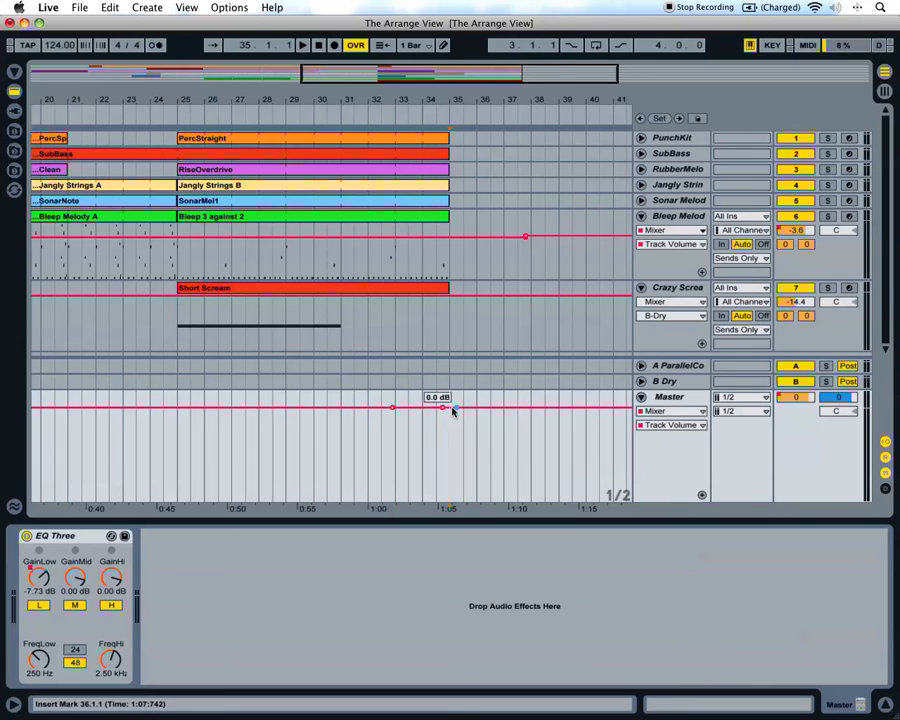
drag(442, 409, 456, 500)
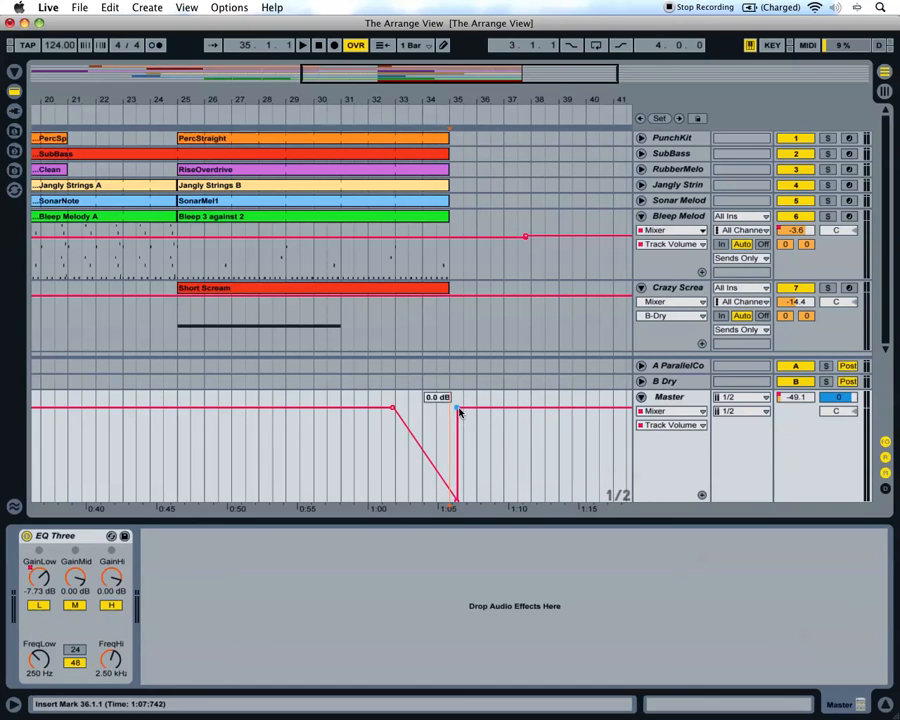
click(458, 410)
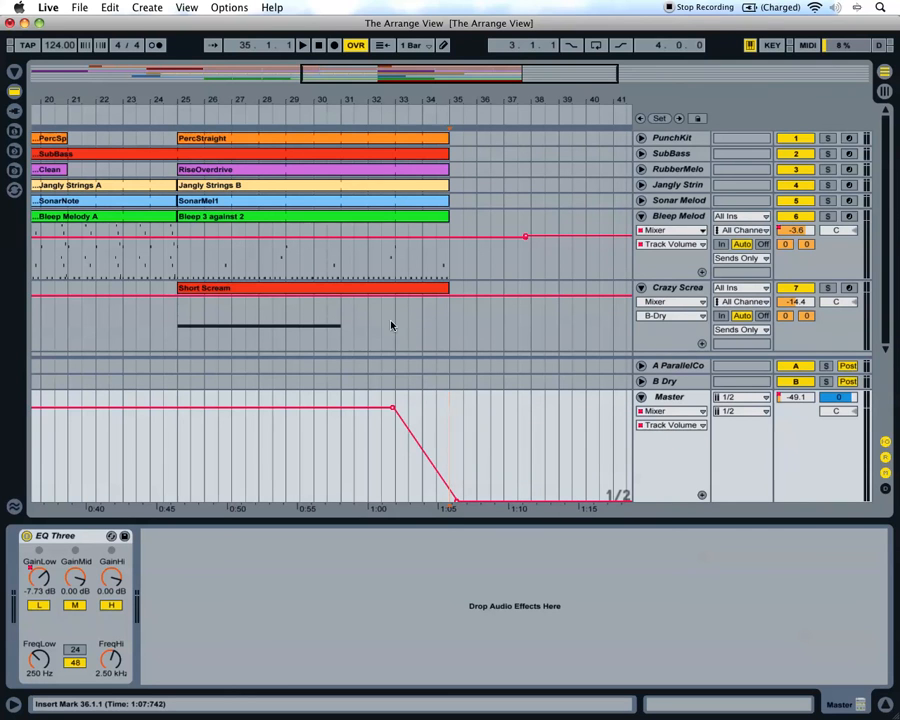
Step: Add a Bleep Melody track volume ramp from about bar 27 down to the minimum at bar 29, and audition it from 27.3.1
click(660, 224)
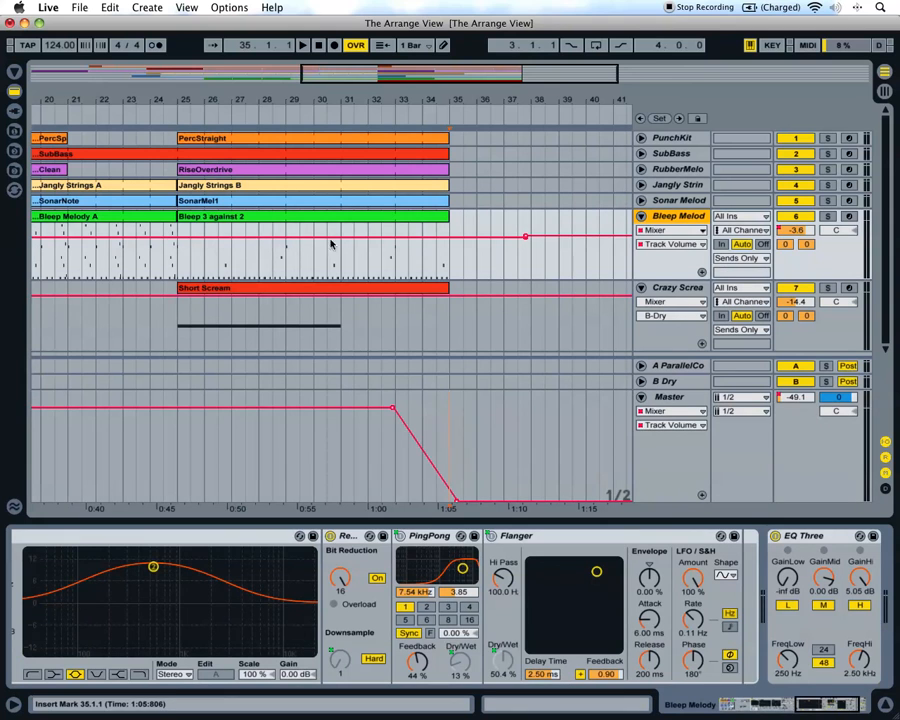
click(241, 241)
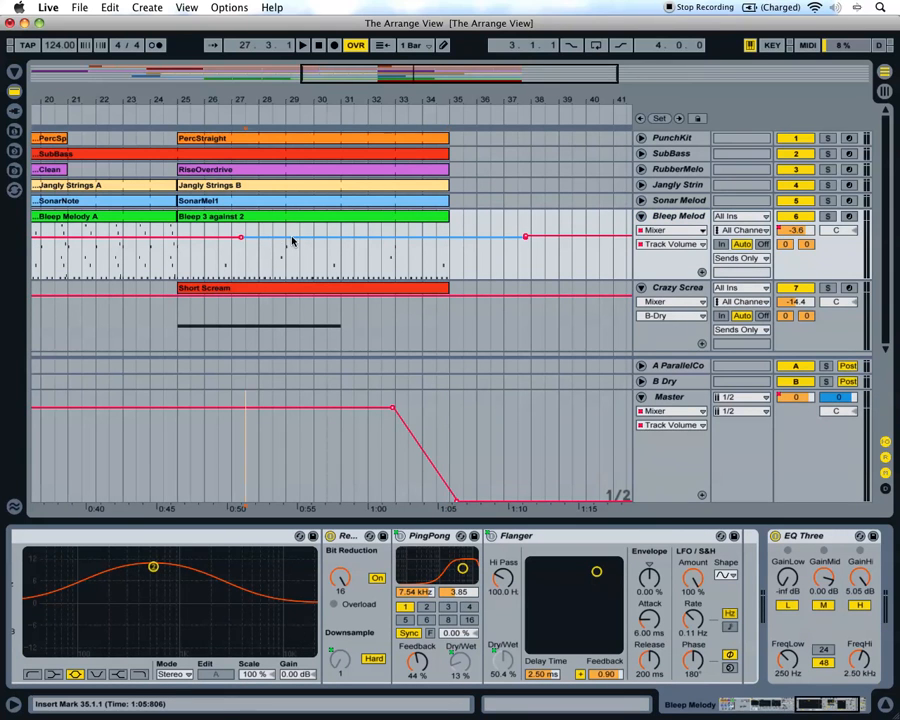
click(285, 240)
mouse_move(261, 242)
mouse_down()
mouse_move(246, 256)
mouse_move(257, 262)
mouse_up()
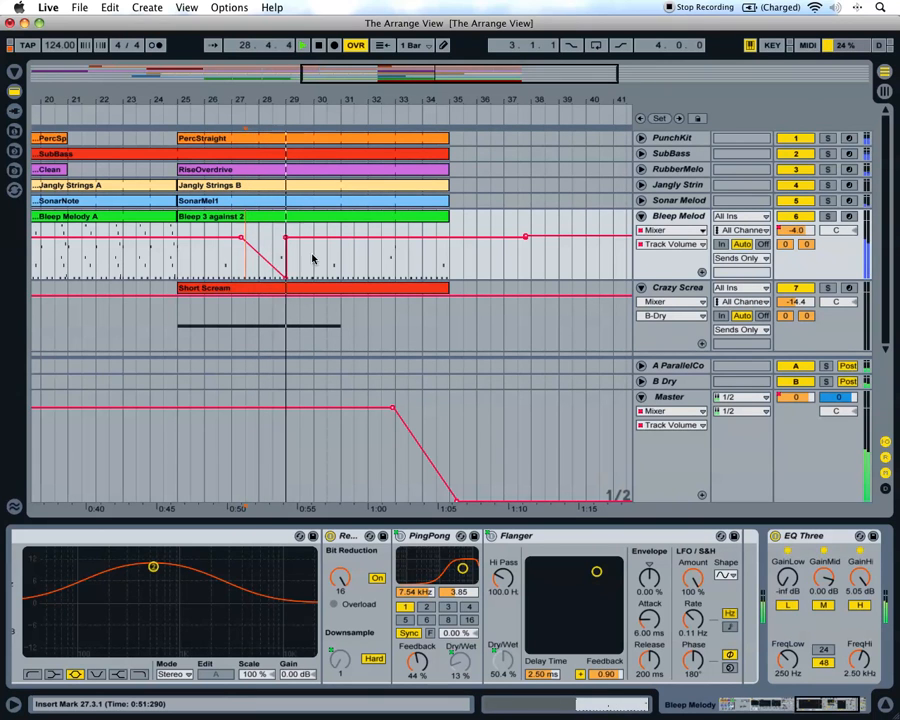
Step: Move the end breakpoint of the Master volume fade back to about bar 35 and audition the fade from 34.3.1 and 32.3.1
click(400, 413)
click(660, 411)
click(655, 448)
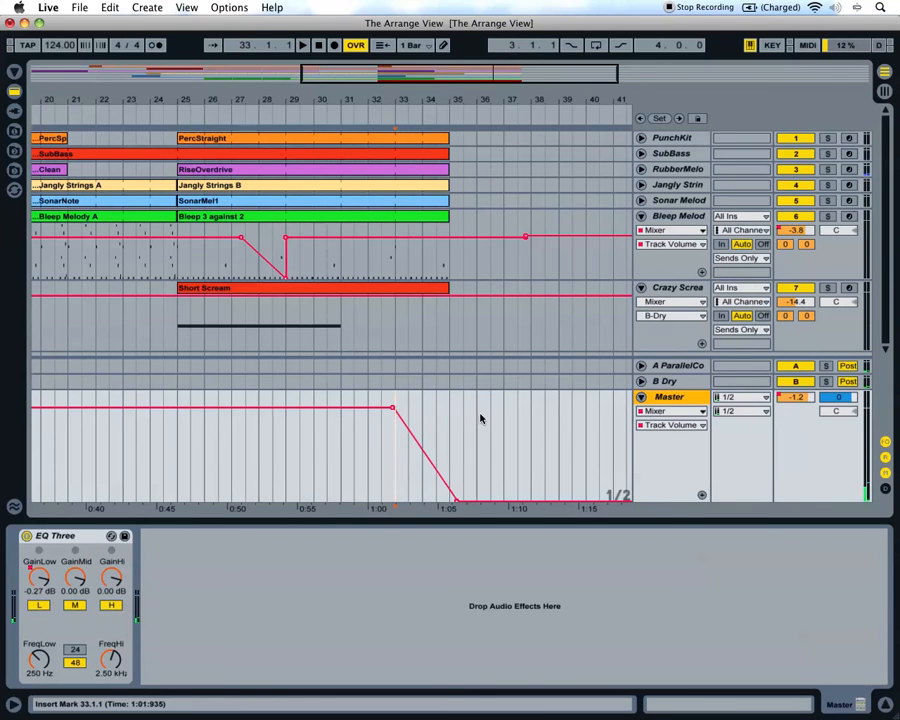
mouse_move(394, 409)
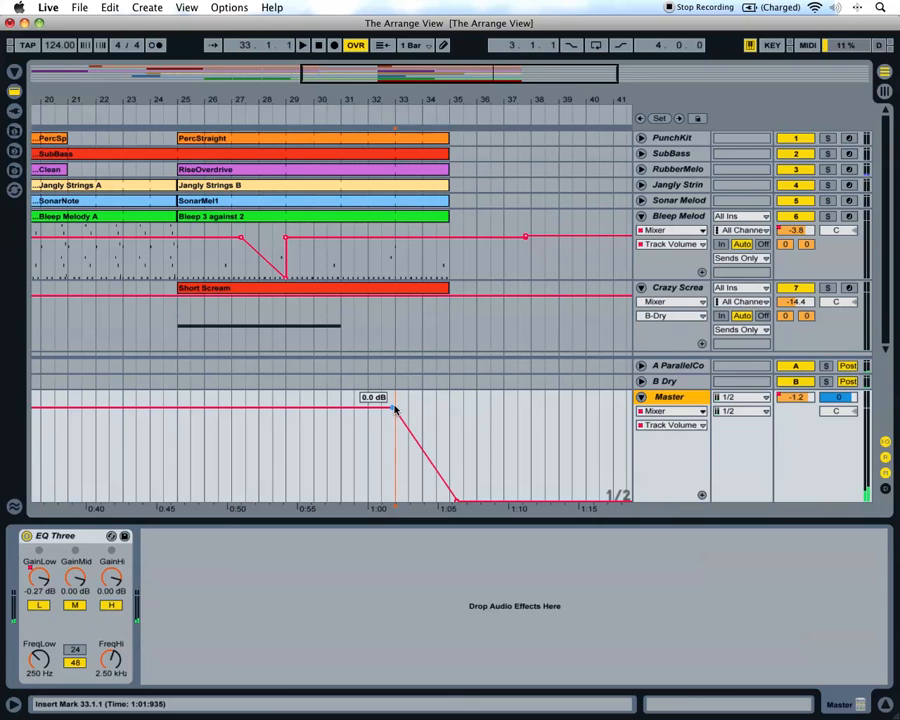
mouse_move(457, 500)
drag(457, 502, 449, 501)
click(432, 275)
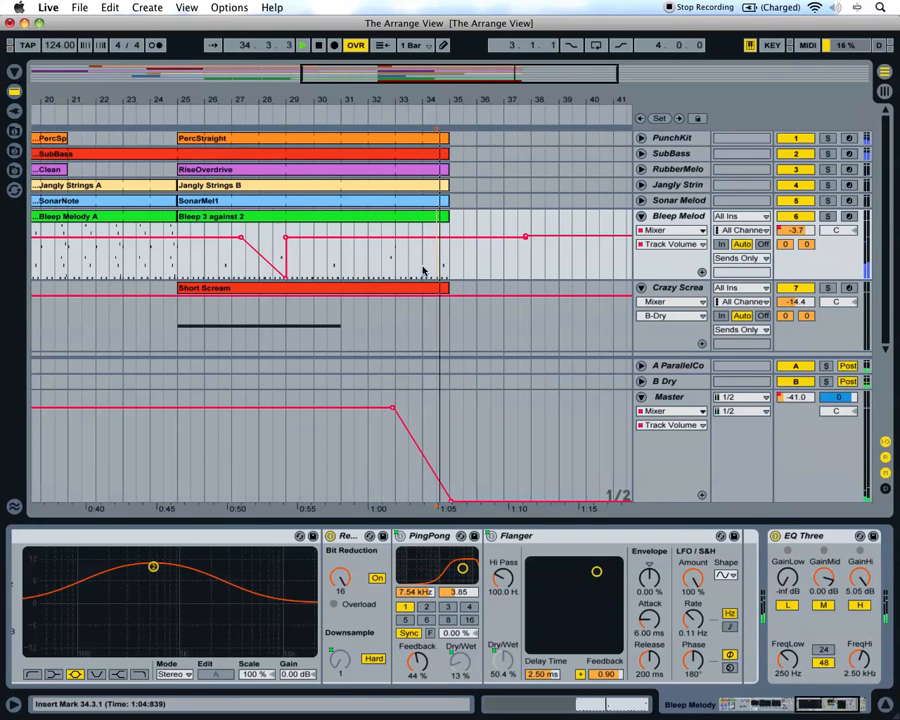
click(384, 264)
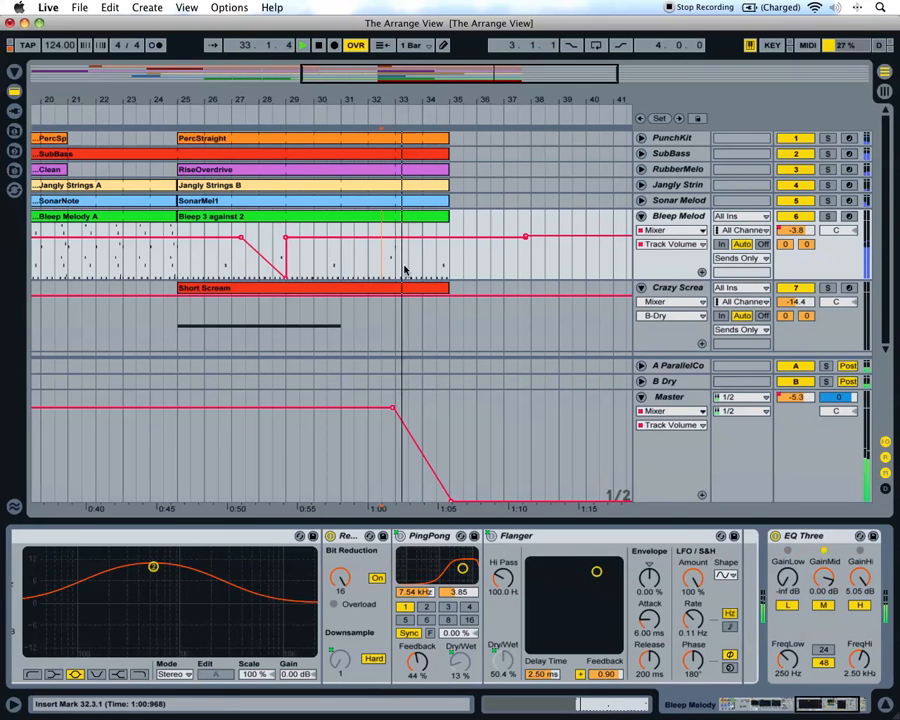